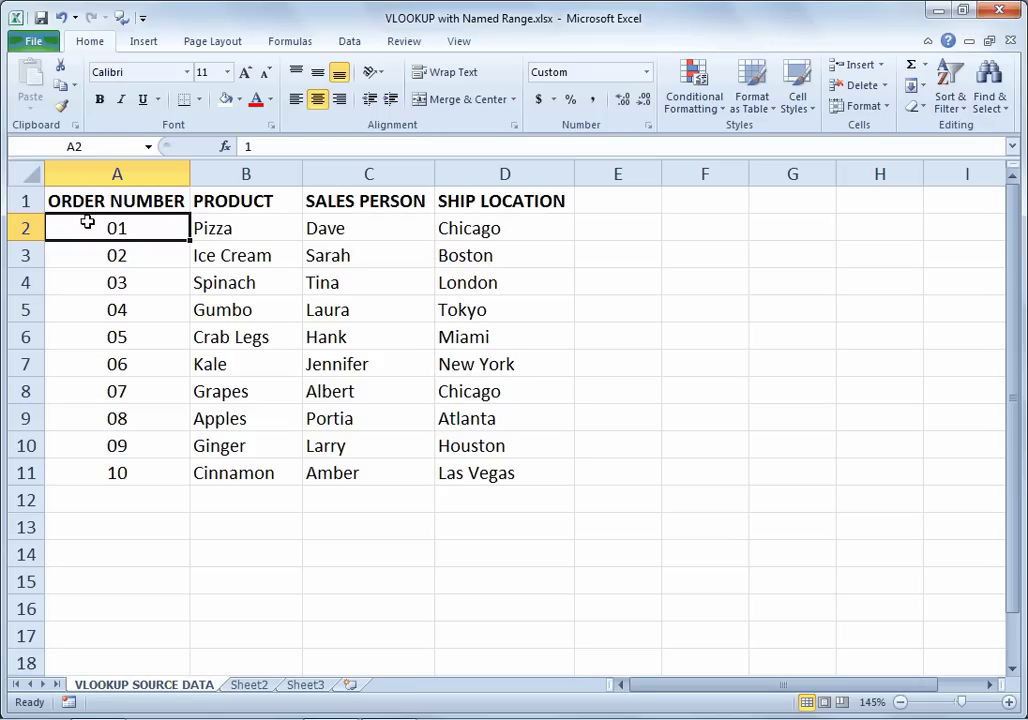
# Extend the selection from A2 across and down to D11, covering orders 01–10 without headers
pyautogui.hotkey('ctrl', 'shift', 'Right')
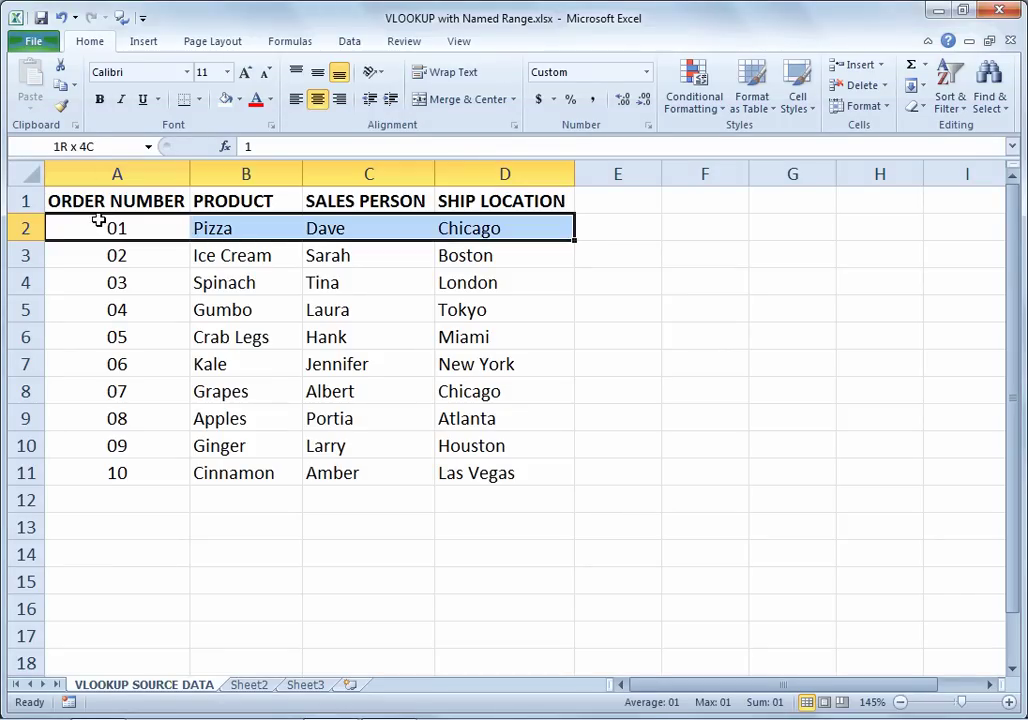
pyautogui.hotkey('ctrl', 'shift', 'Down')
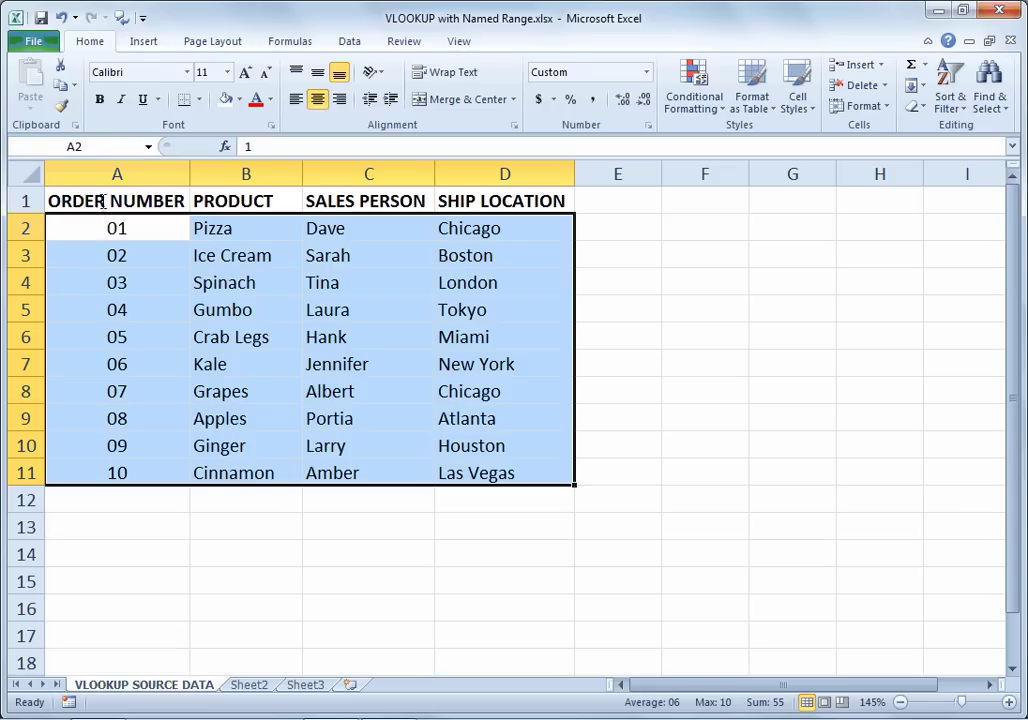
# Name the selected range A2:D11 'OrderInfo' using the Name Box
pyautogui.click(104, 148)
pyautogui.write('OrderInfo')
pyautogui.press('Return')
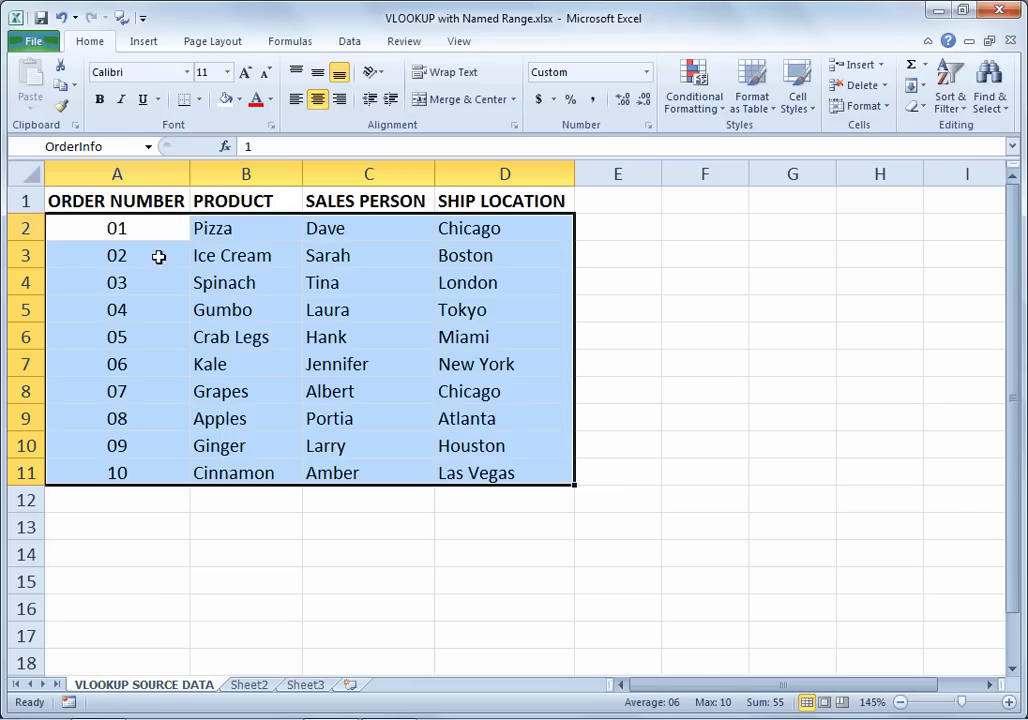
# On Sheet2, enter the headings 'Order Number' in A1 and 'Sales Person' in B1
pyautogui.click(179, 604)
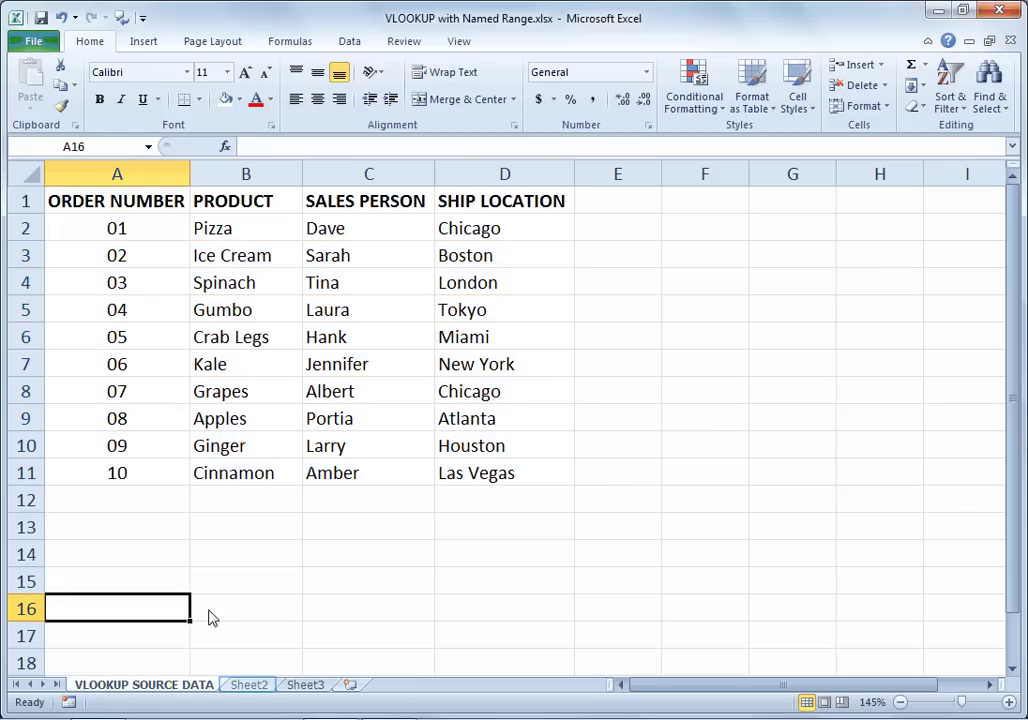
pyautogui.click(245, 686)
pyautogui.keyDown('ctrl'); pyautogui.scroll(18, 309, 495); pyautogui.keyUp('ctrl')
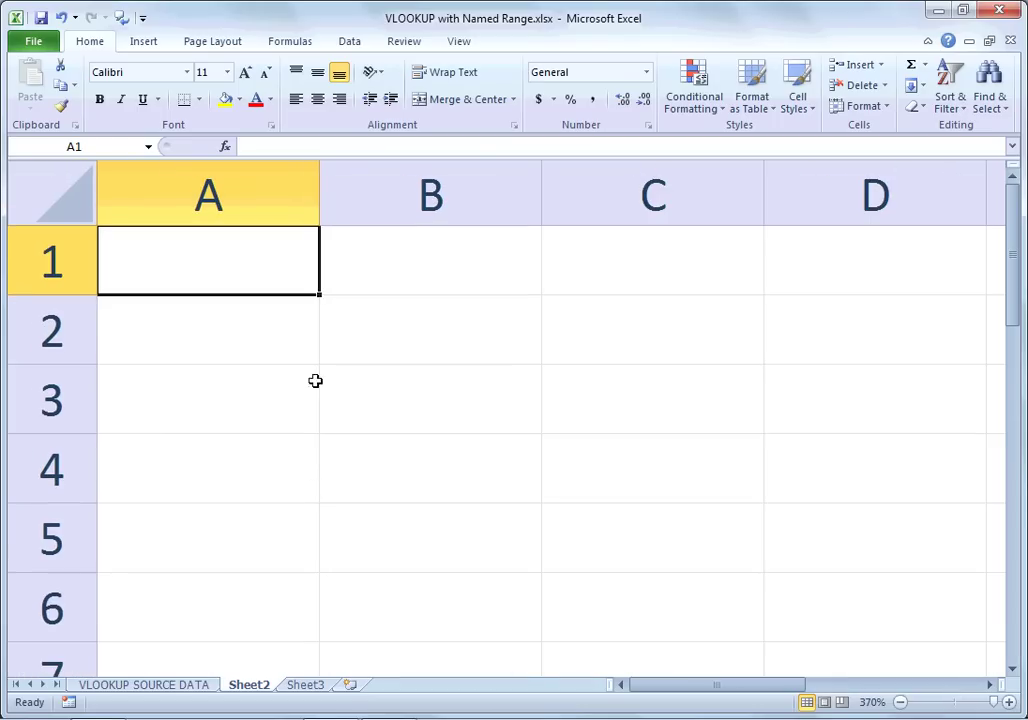
pyautogui.write('Order Number')
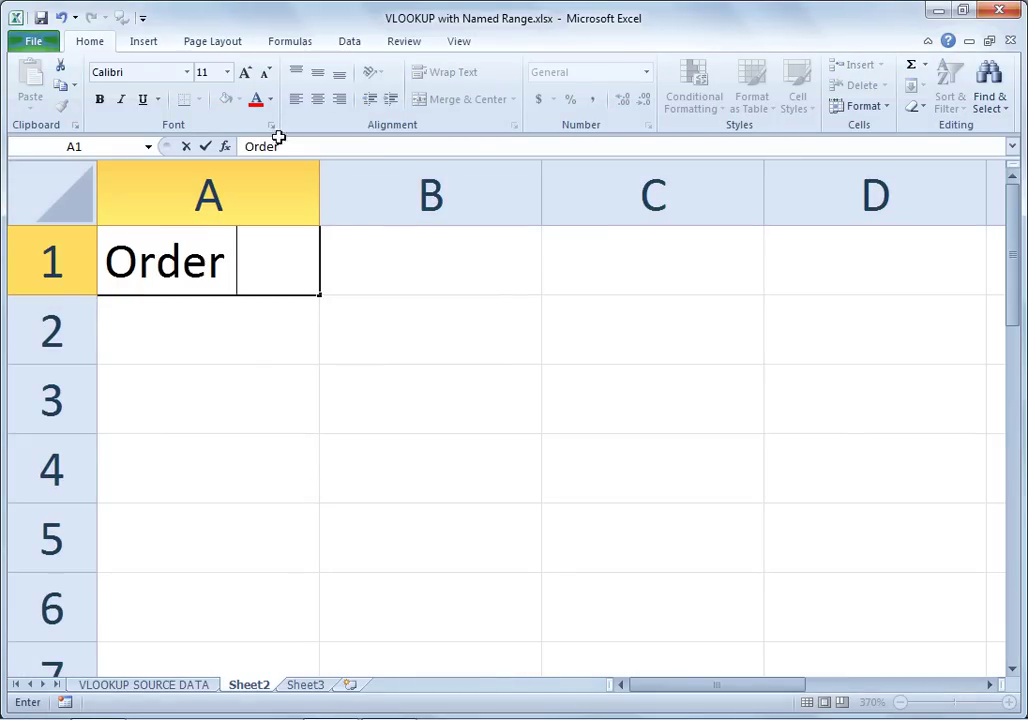
pyautogui.press('Tab')
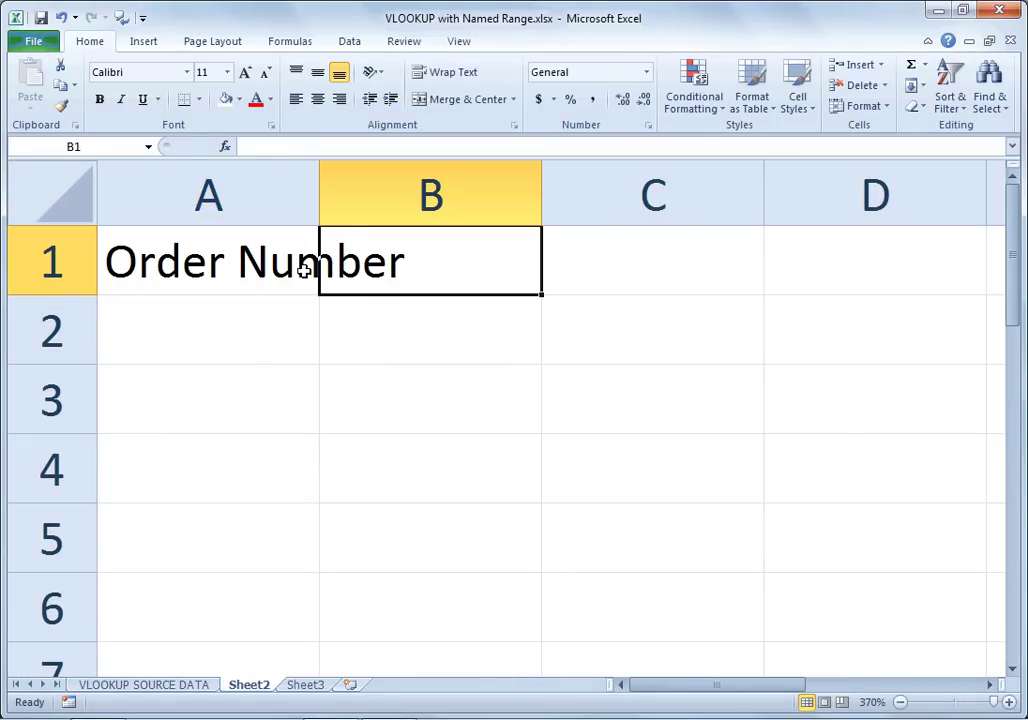
pyautogui.write('Sales Person')
pyautogui.press('Return')
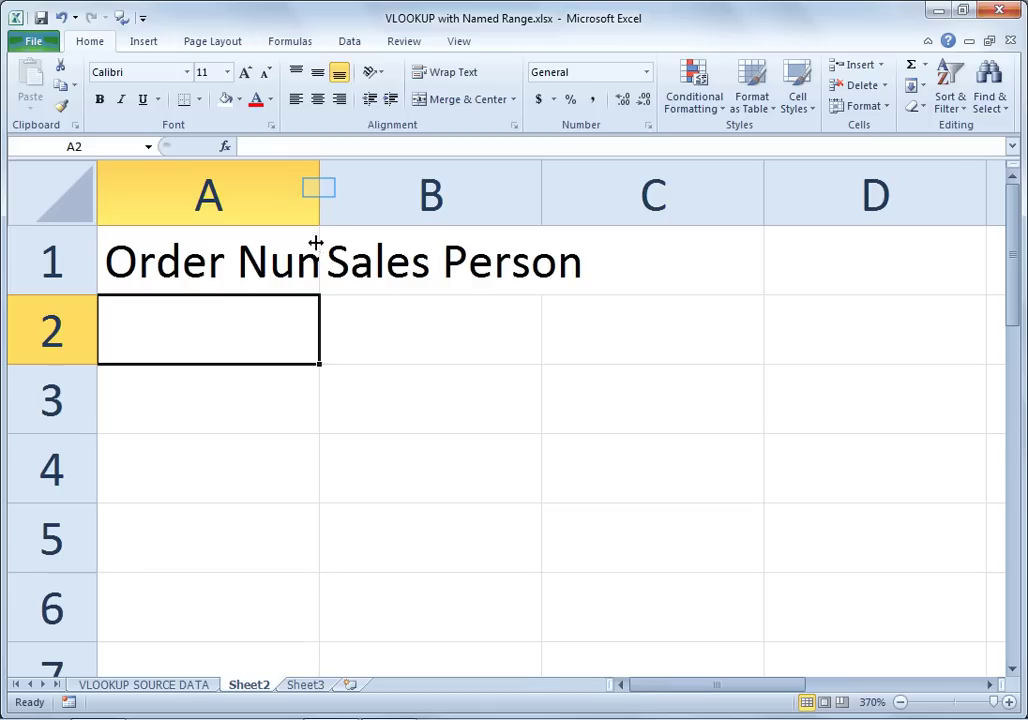
# Autofit column A, bold the A1:B1 headings, and widen column B to fit
pyautogui.doubleClick(319, 188)
pyautogui.click(357, 257)
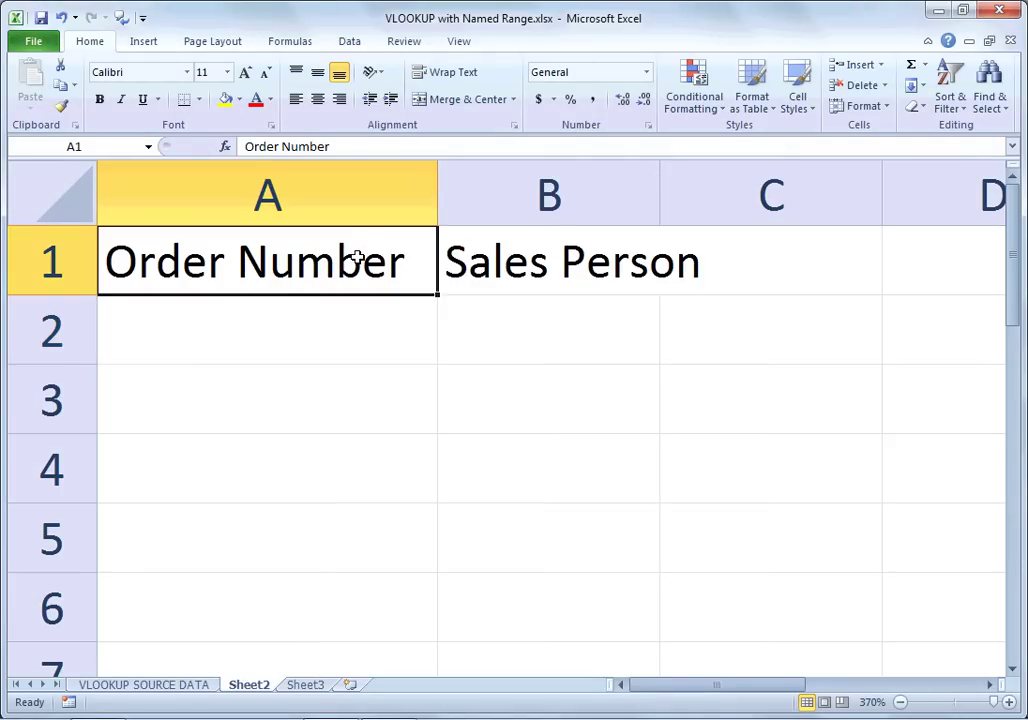
pyautogui.moveTo(357, 257); pyautogui.dragTo(567, 252)
pyautogui.hotkey('ctrl', 'b')
pyautogui.click(645, 194)
pyautogui.moveTo(645, 194); pyautogui.dragTo(730, 188)
pyautogui.click(365, 325)
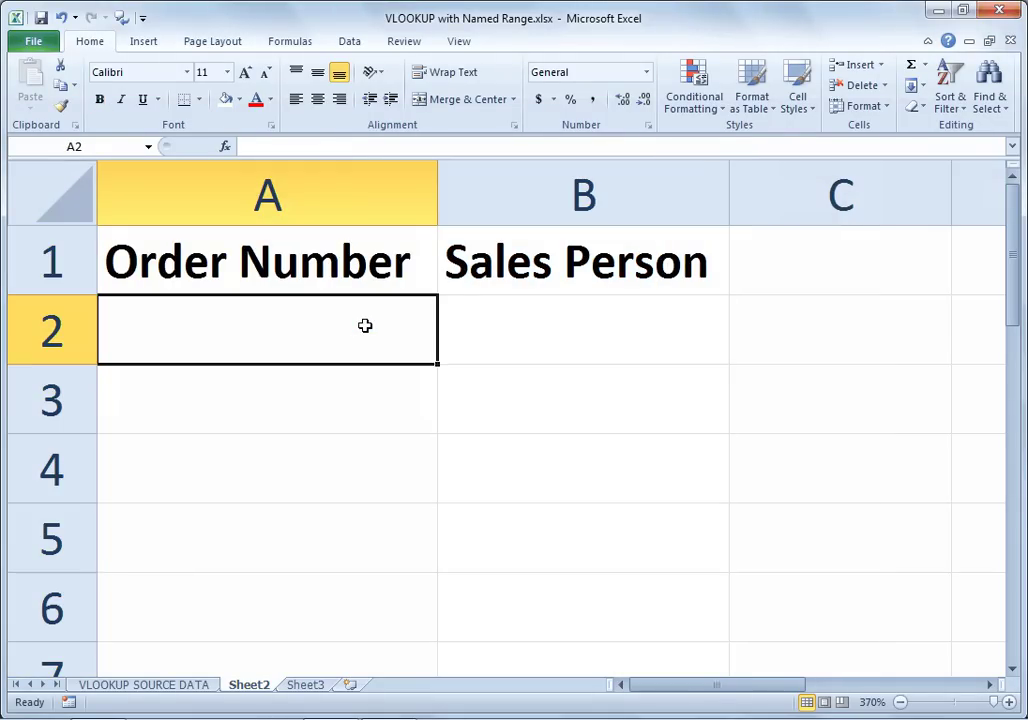
# Enter order number 8 in A2 and begin =vlookup(A2, in B2
pyautogui.write('8')
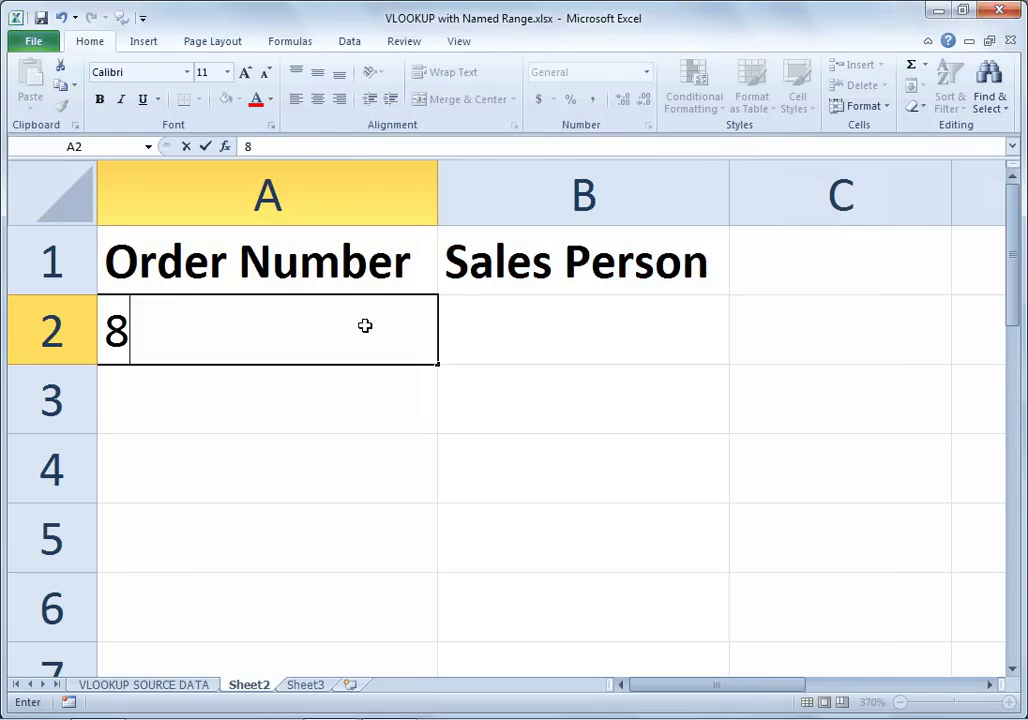
pyautogui.press('Tab')
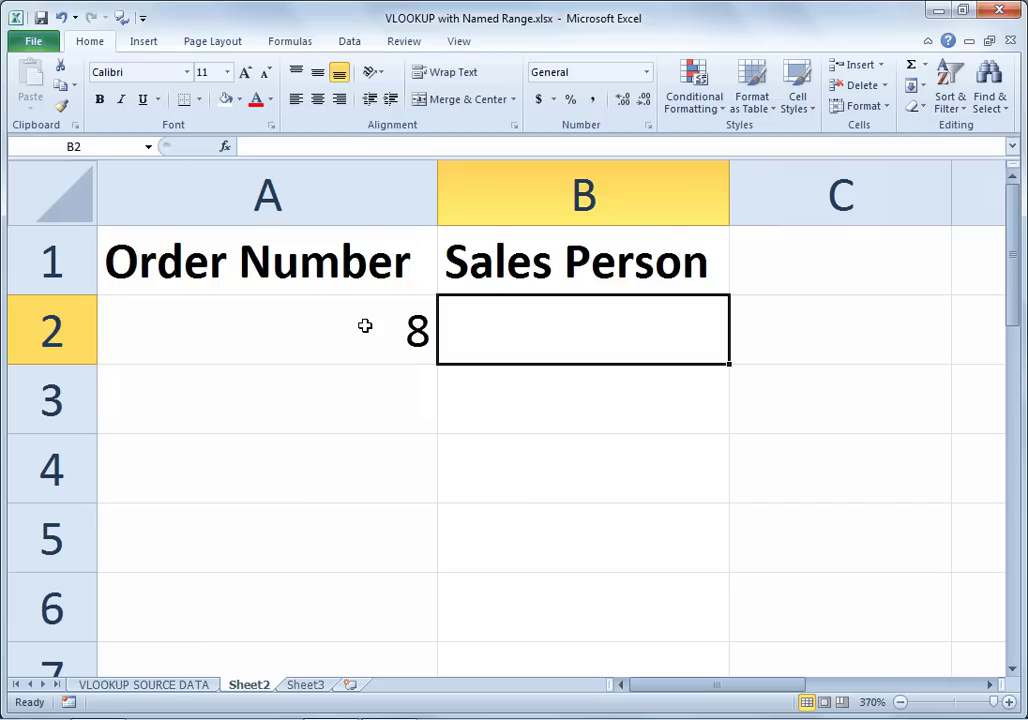
pyautogui.write('=')
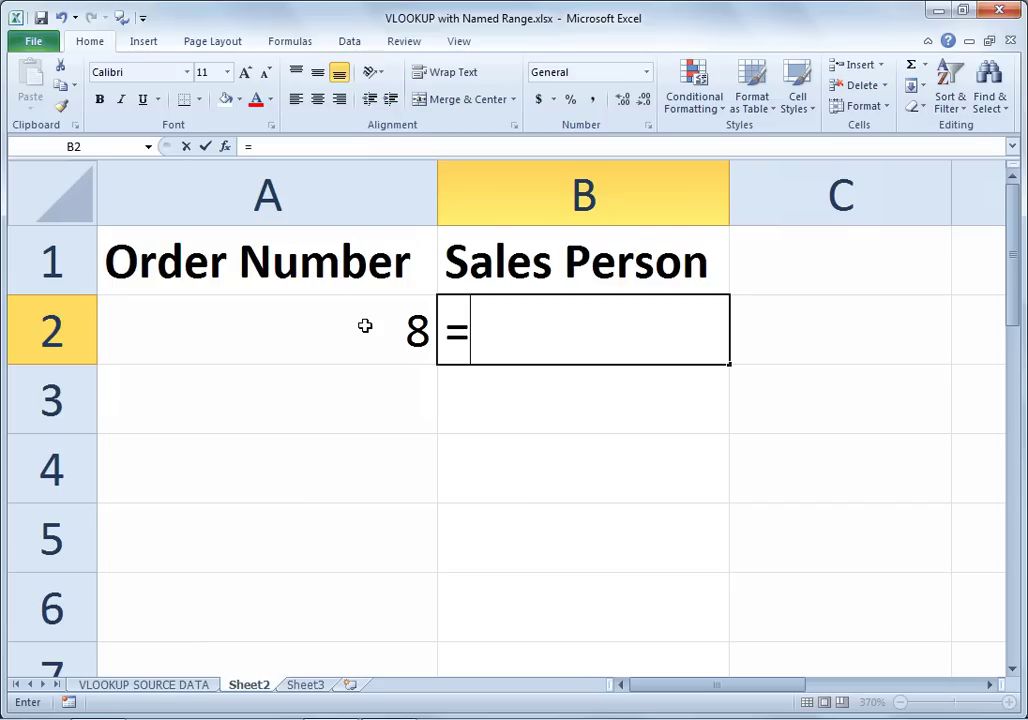
pyautogui.write('vlookup(')
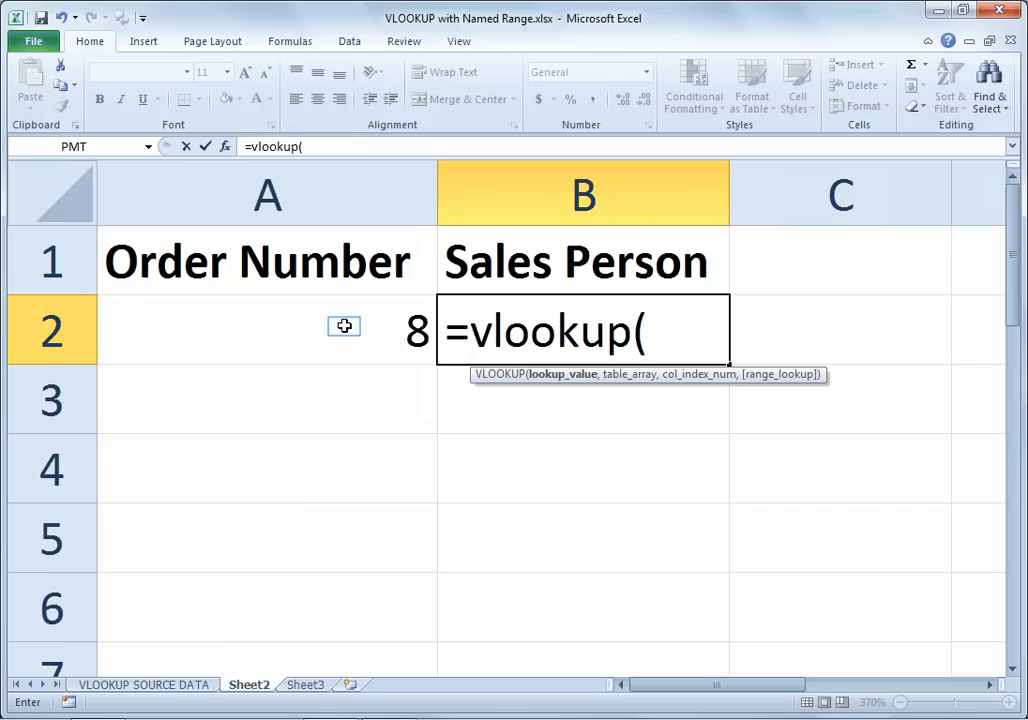
pyautogui.click(344, 327)
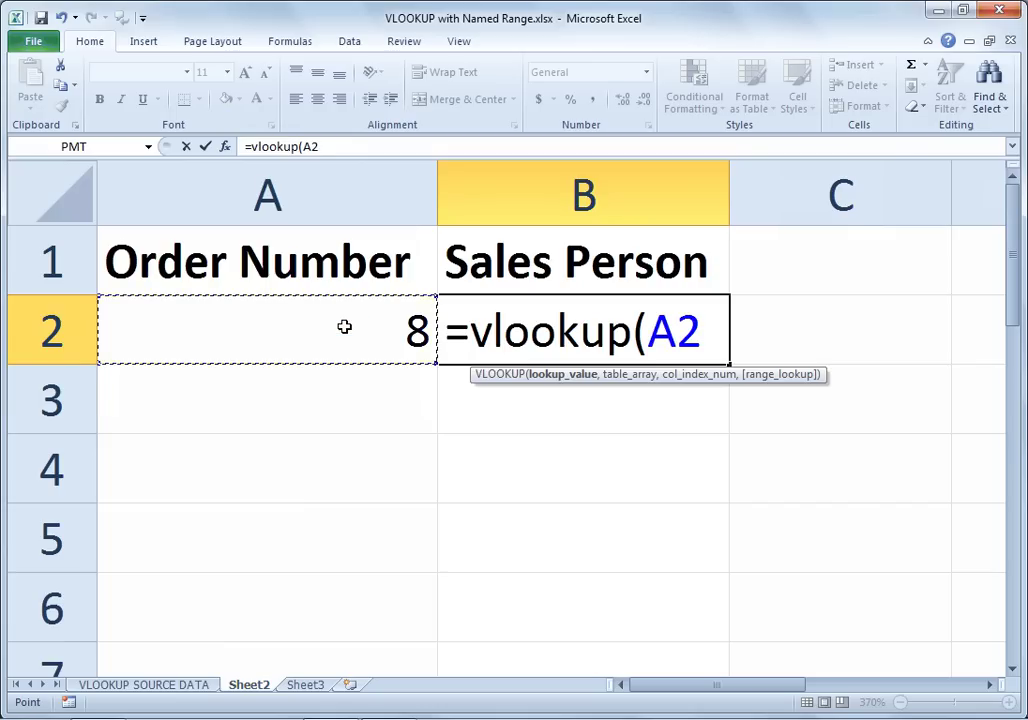
pyautogui.write(',')
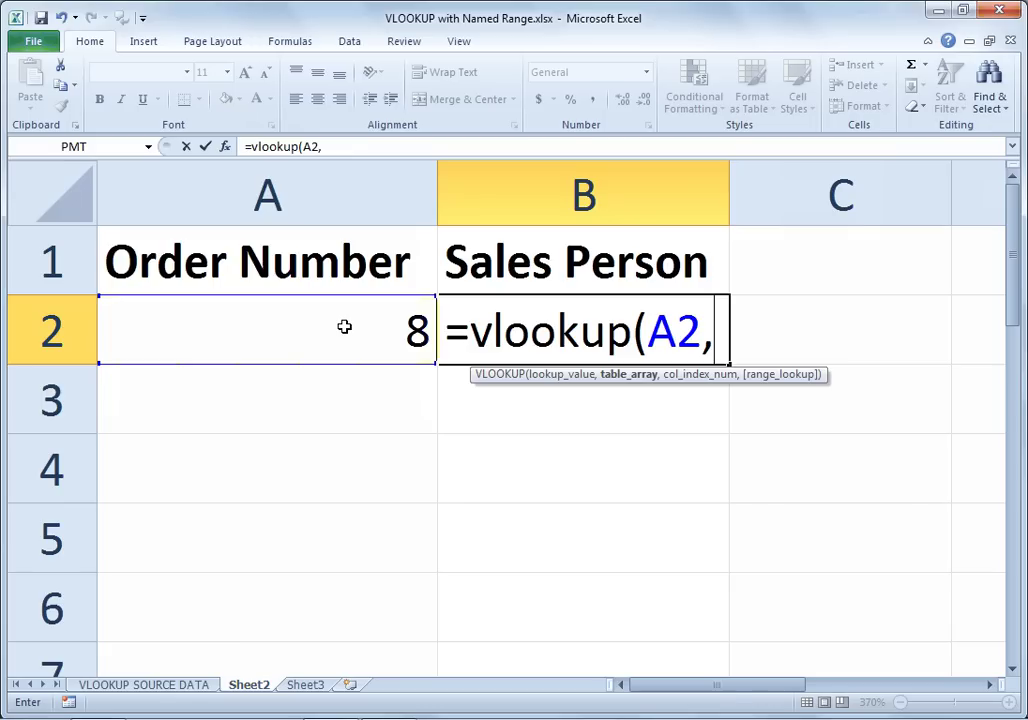
# Supply OrderInfo from AutoComplete as the VLOOKUP table array, followed by a comma
pyautogui.write('ord')
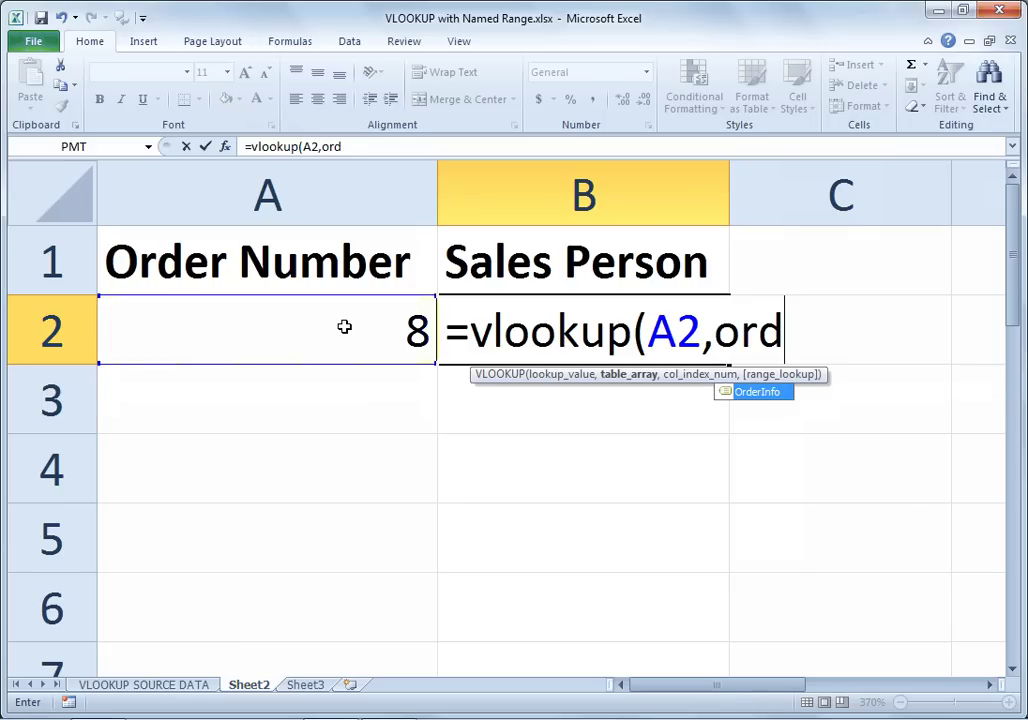
pyautogui.press('BackSpace')
pyautogui.press('BackSpace')
pyautogui.press('BackSpace')
pyautogui.write('or')
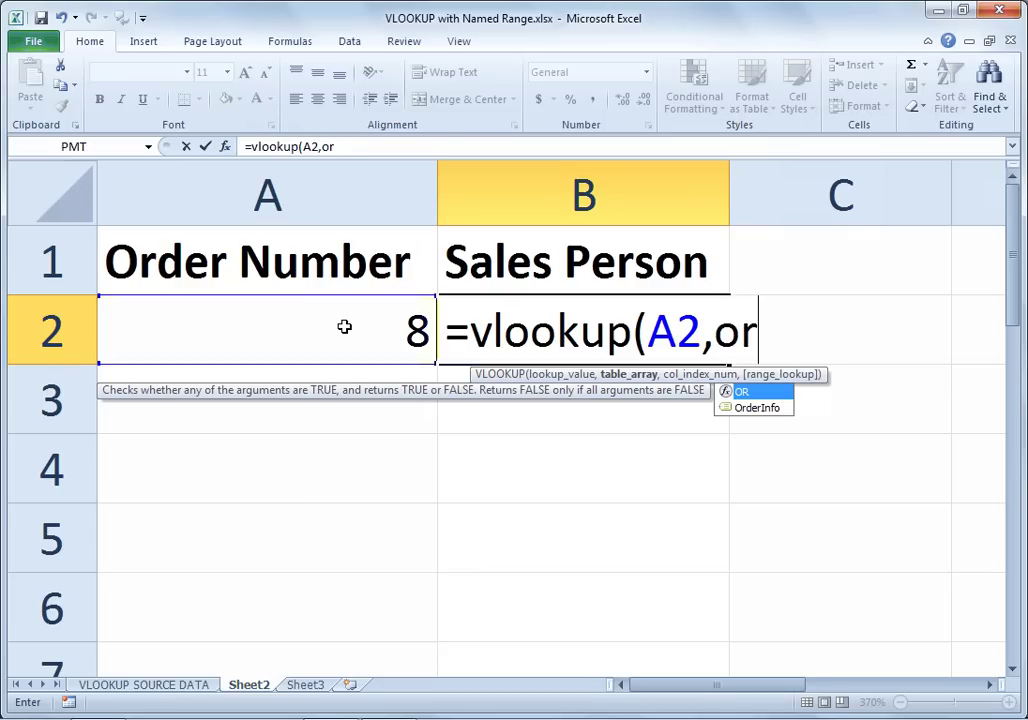
pyautogui.press('Down')
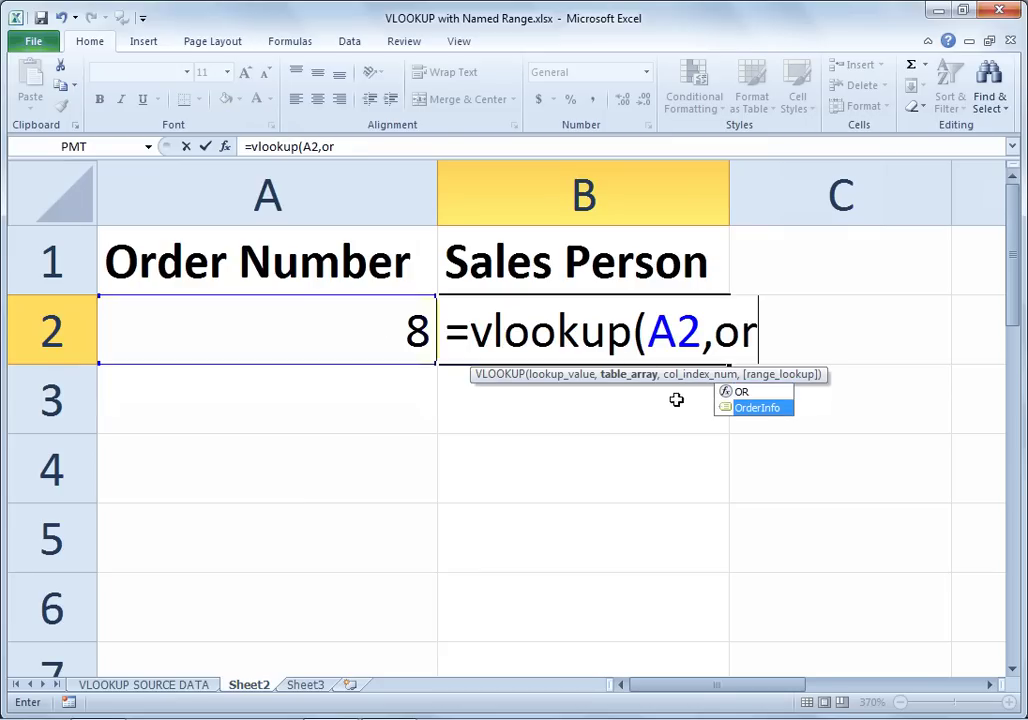
pyautogui.press('Tab')
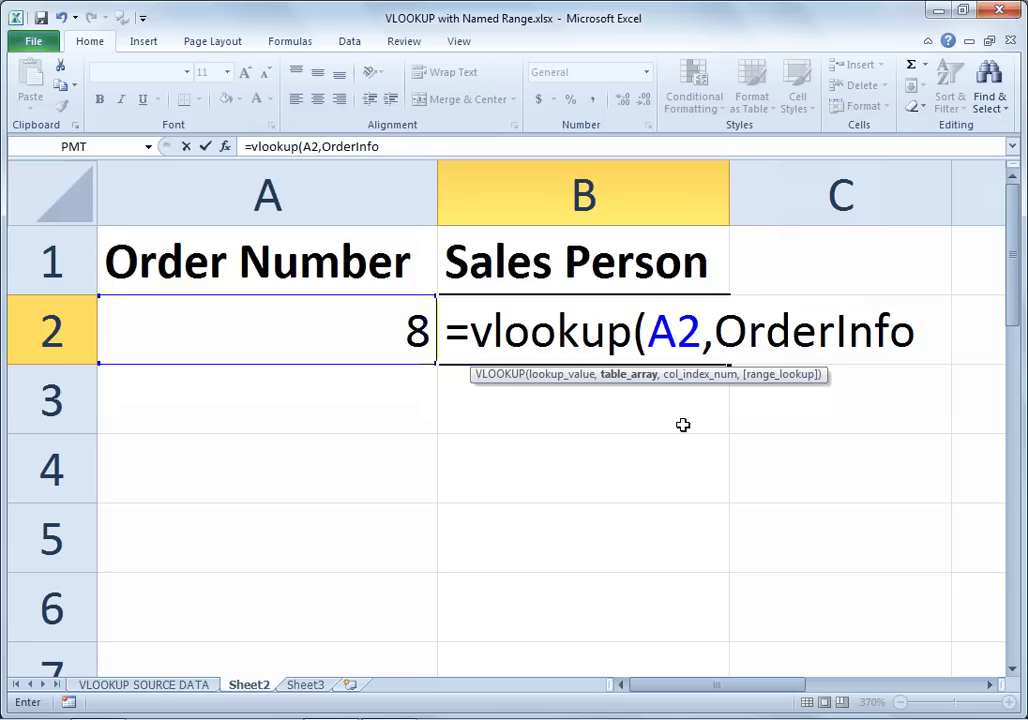
pyautogui.write(',')
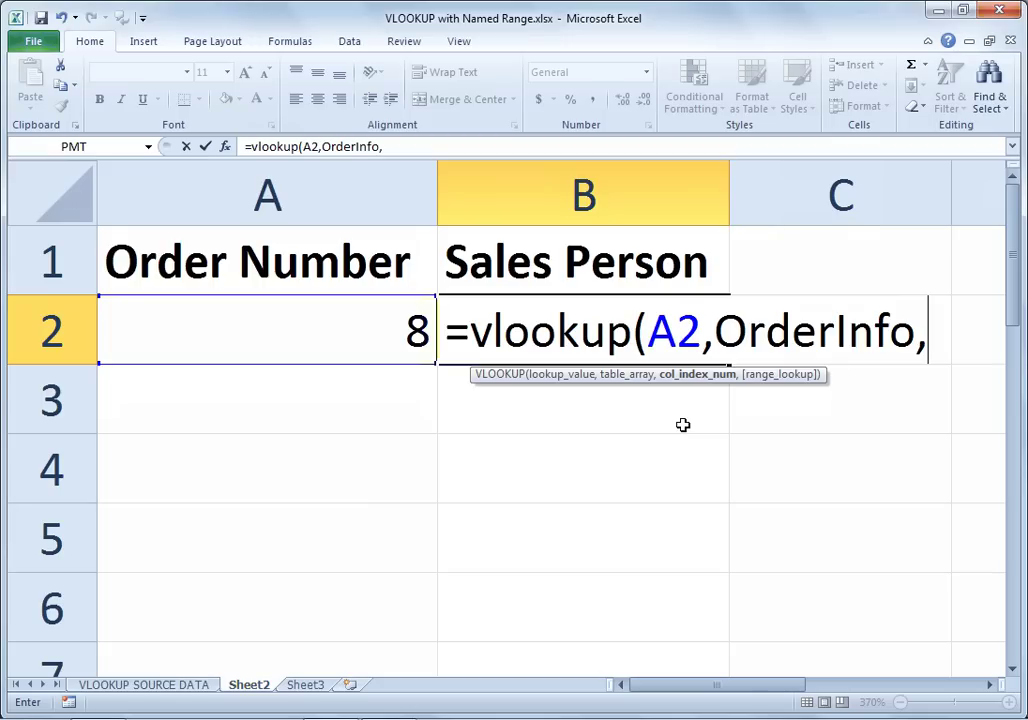
# Complete B2 as =VLOOKUP(A2,OrderInfo,3,FALSE) so it returns Portia for order 8
pyautogui.write('3')
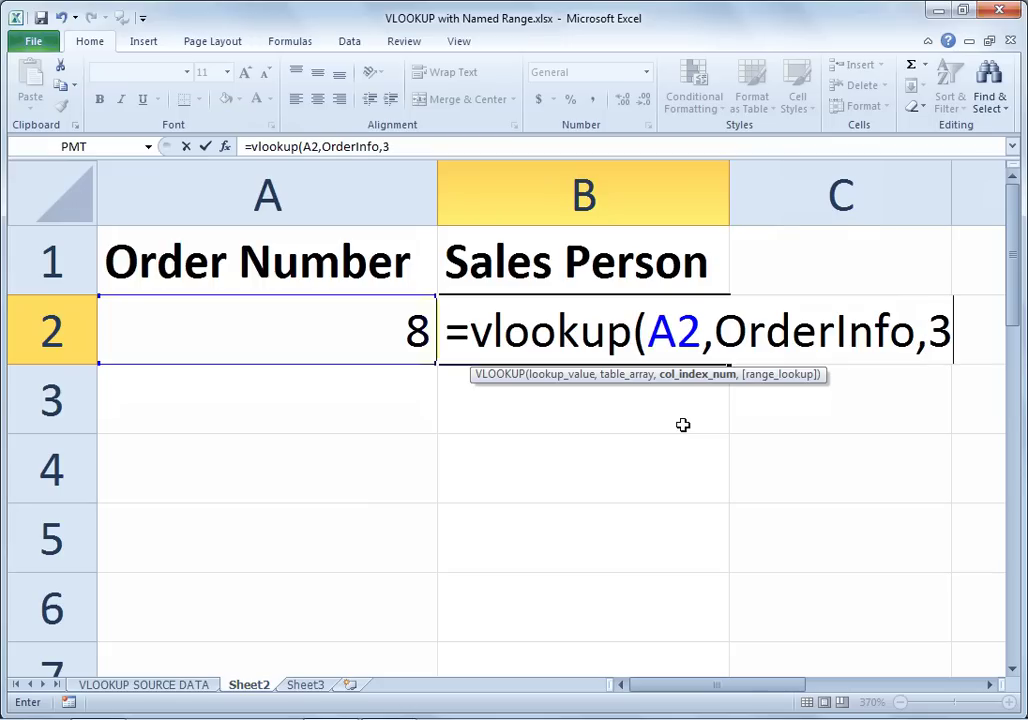
pyautogui.write(',')
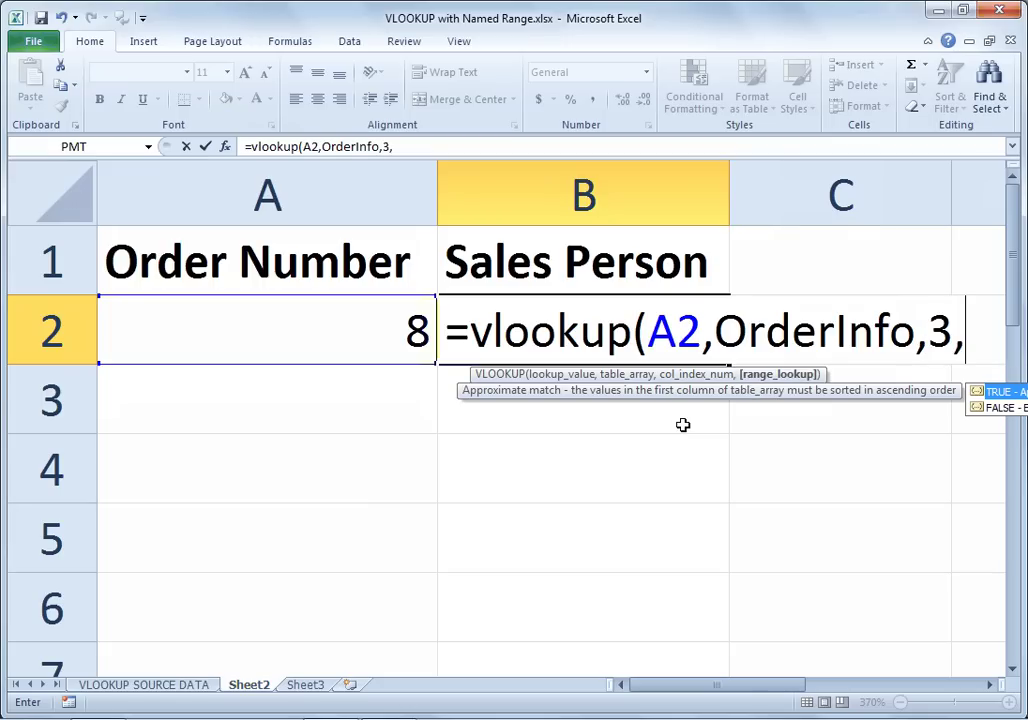
pyautogui.write('fal')
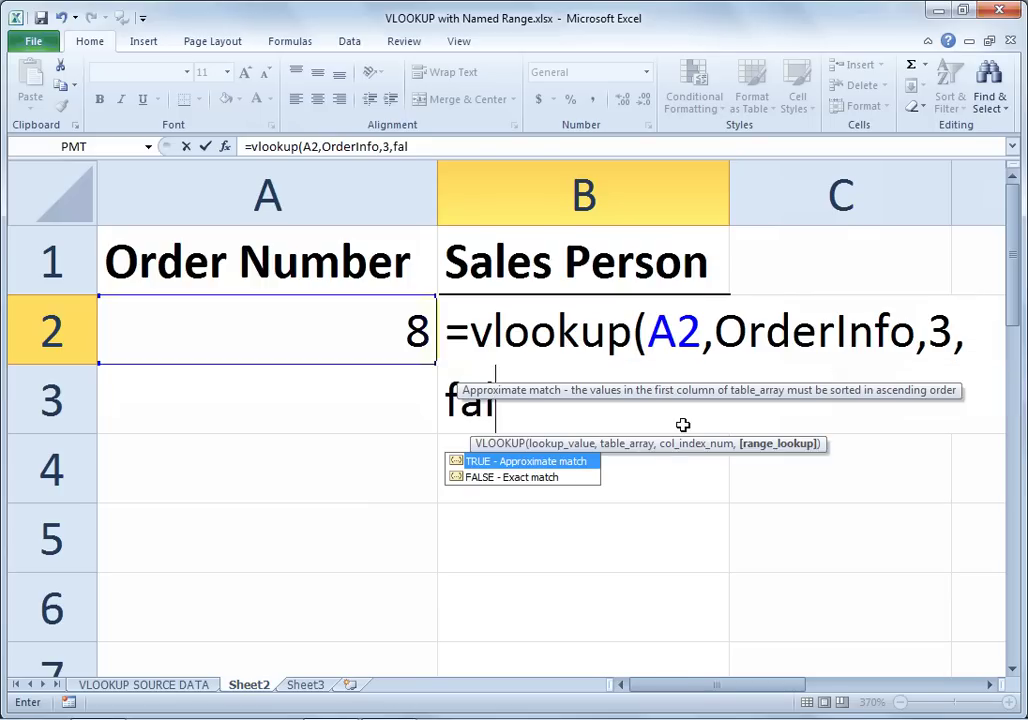
pyautogui.write('se)')
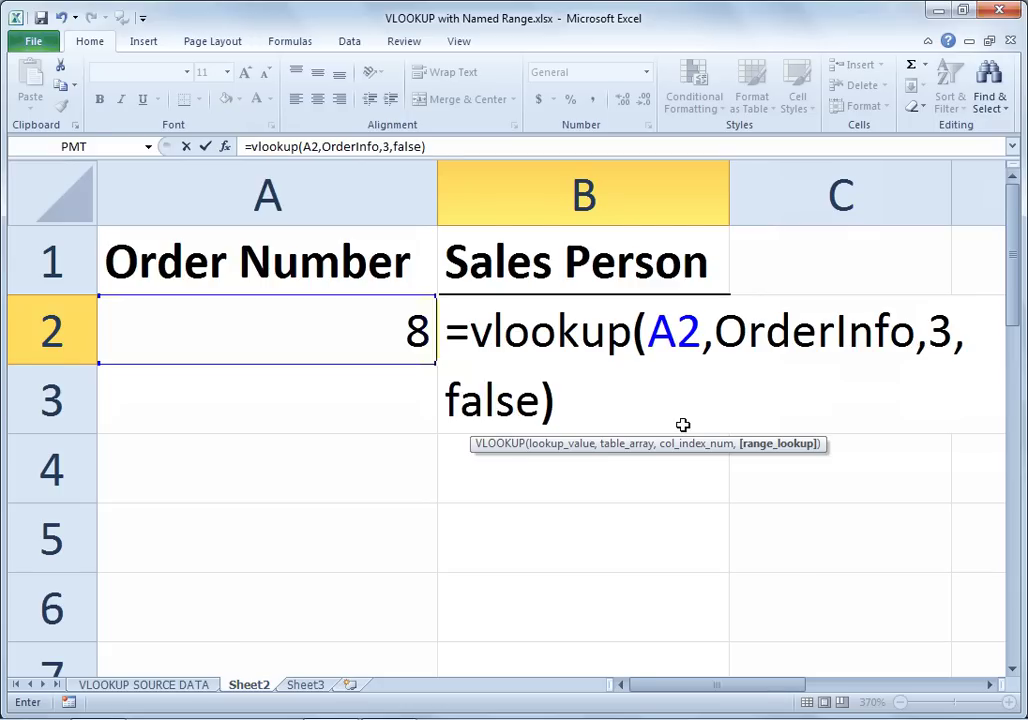
pyautogui.press('Return')
pyautogui.press('Up')
pyautogui.press('Right')
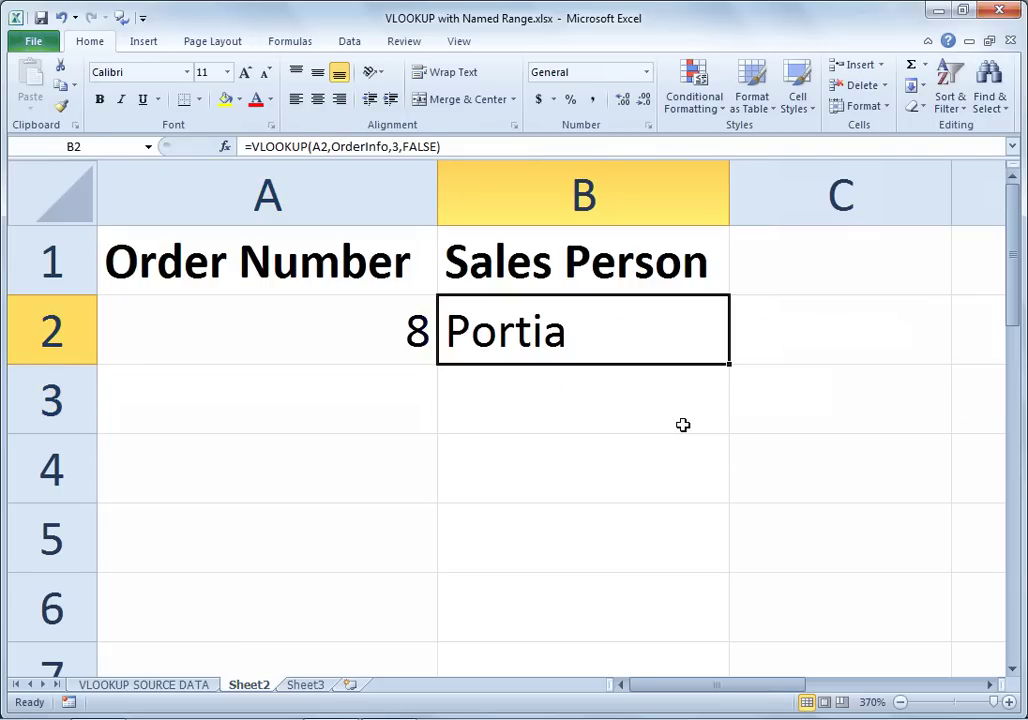
# Test the lookup by entering order number 2, then 6, in A2
pyautogui.press('Left')
pyautogui.write('2')
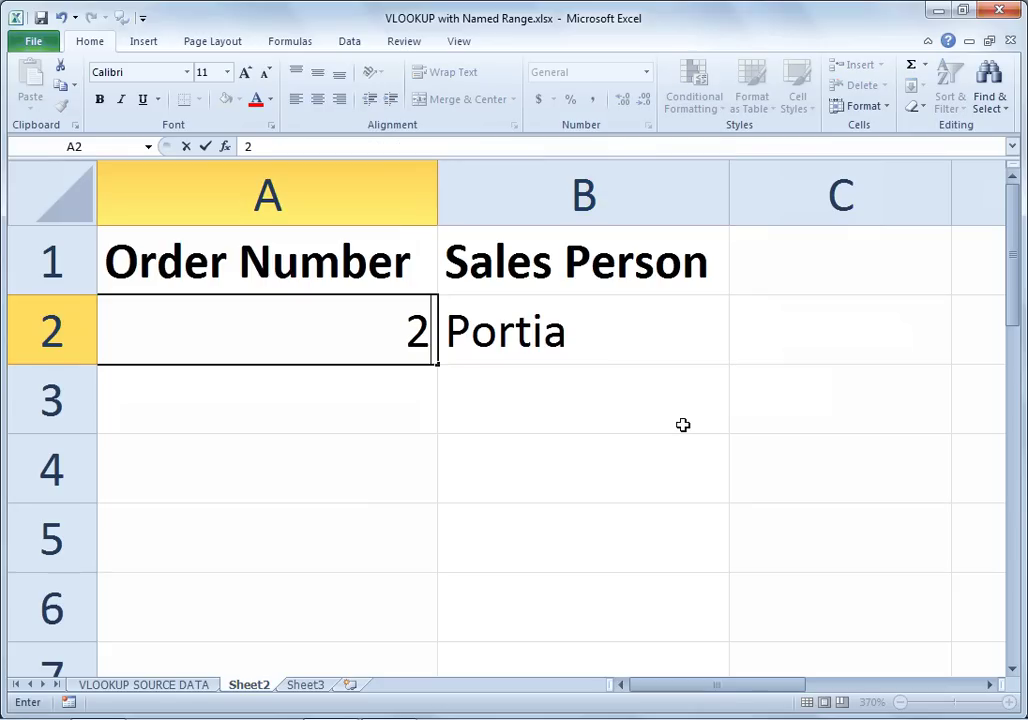
pyautogui.press('Return')
pyautogui.press('Up')
pyautogui.write('6')
pyautogui.press('Return')
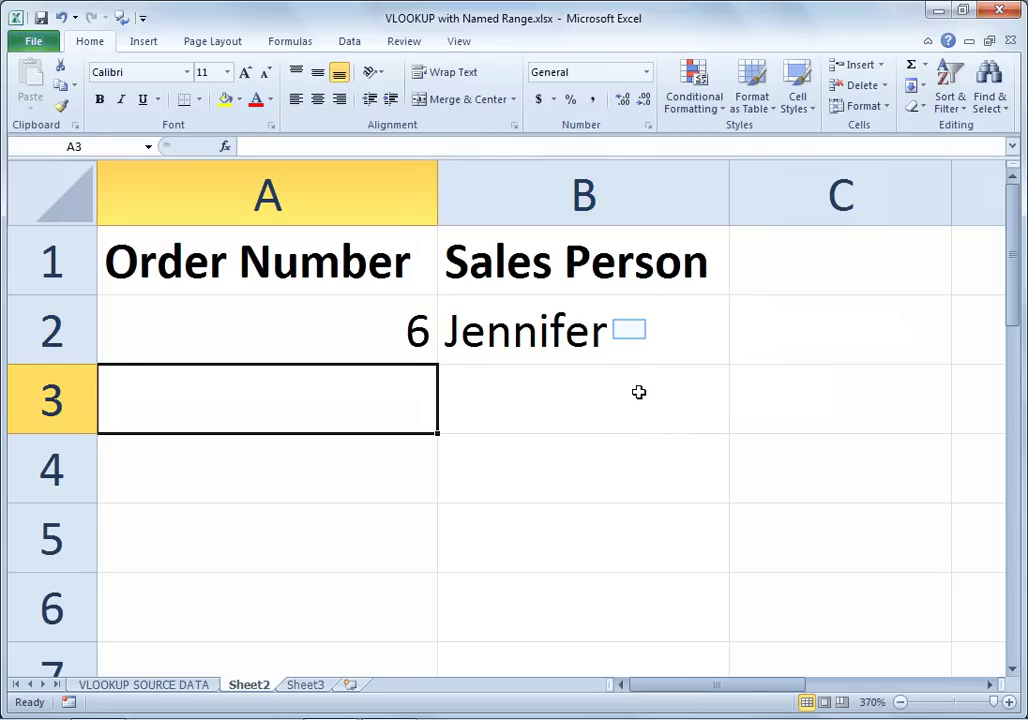
# Inspect the B2 formula's OrderInfo reference and exit without changing it
pyautogui.doubleClick(630, 329)
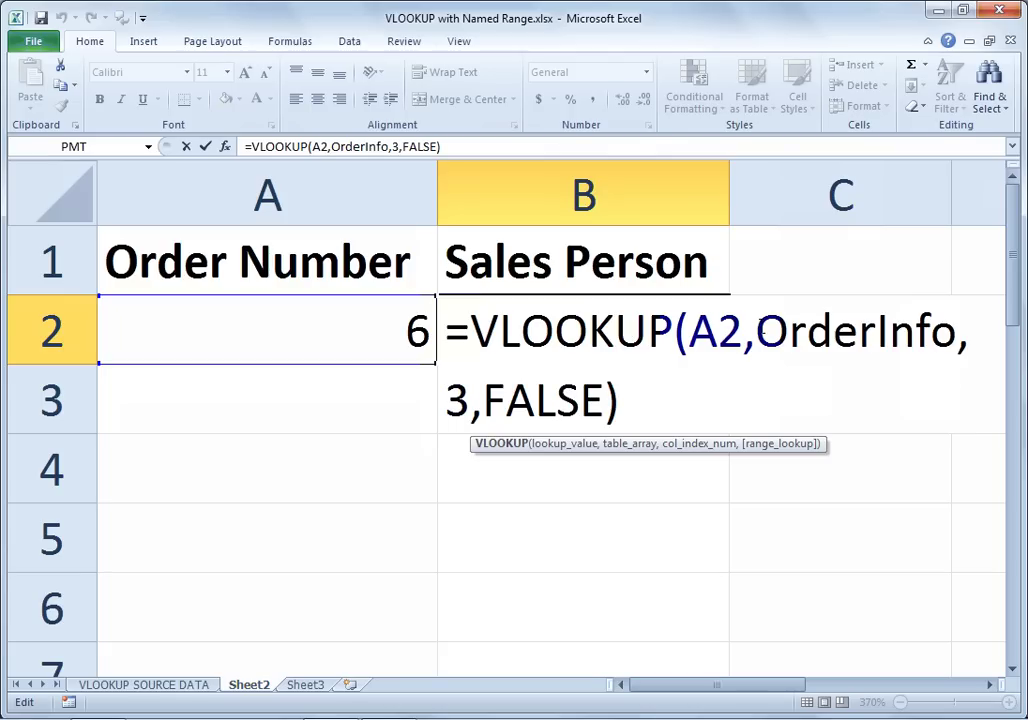
pyautogui.doubleClick(761, 331)
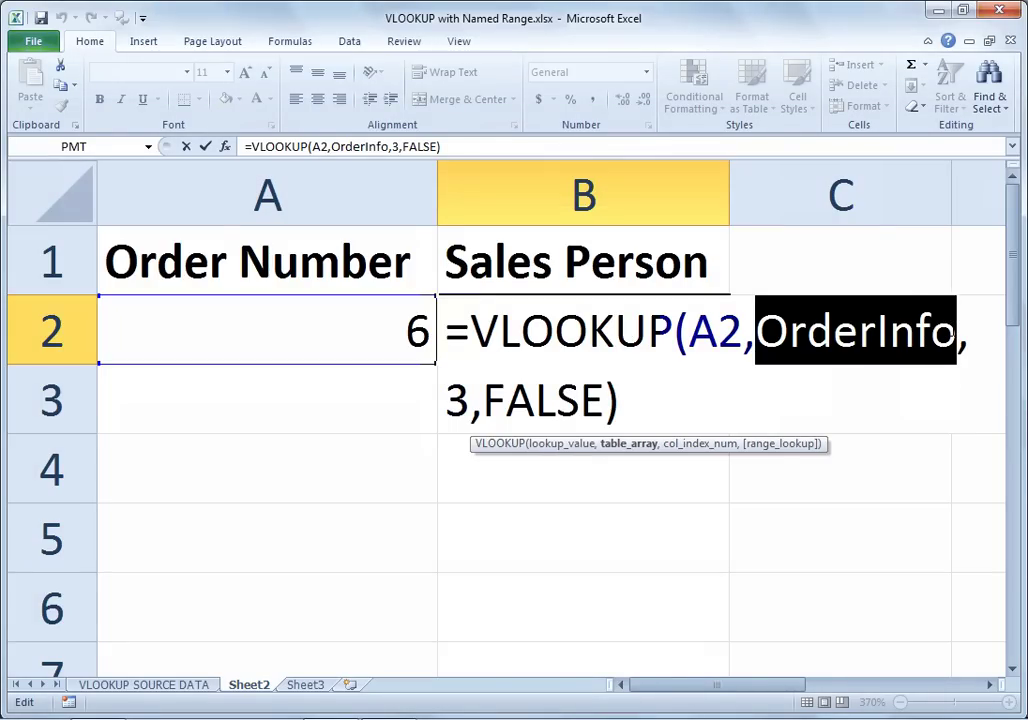
pyautogui.press('Escape')
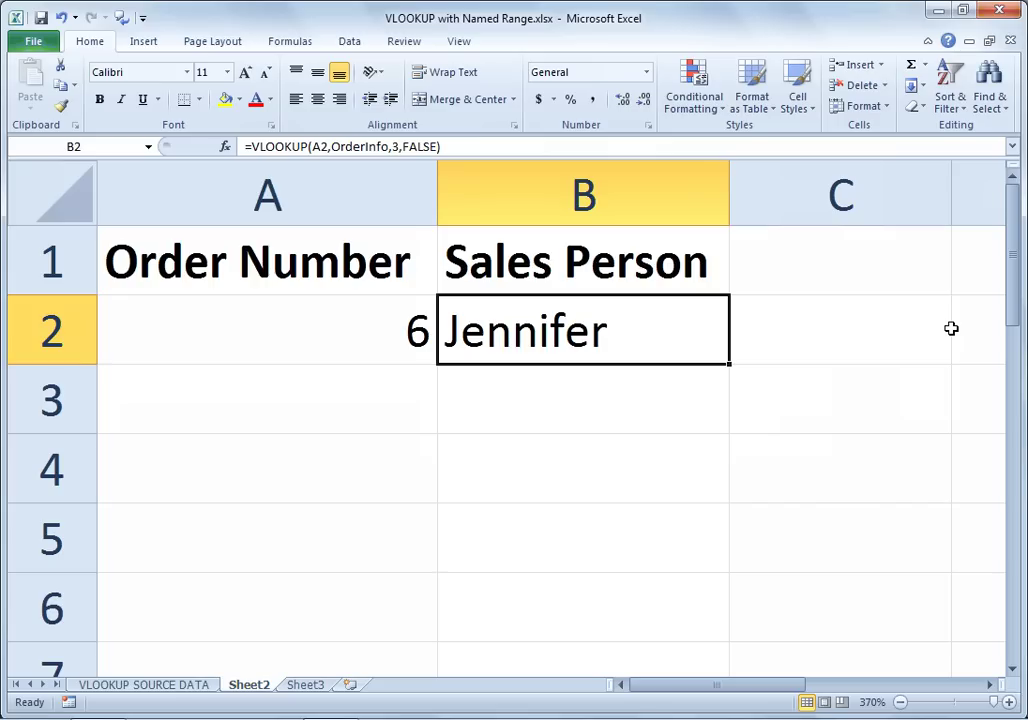